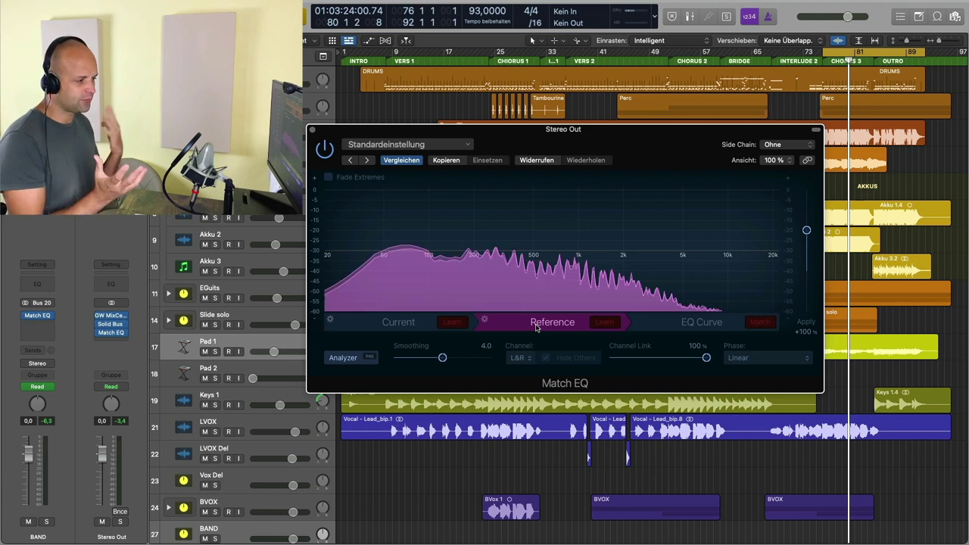
Generate the matching EQ curve in Match EQ on Stereo Out and set its Apply amount to 80% during playback
left_click(761, 322)
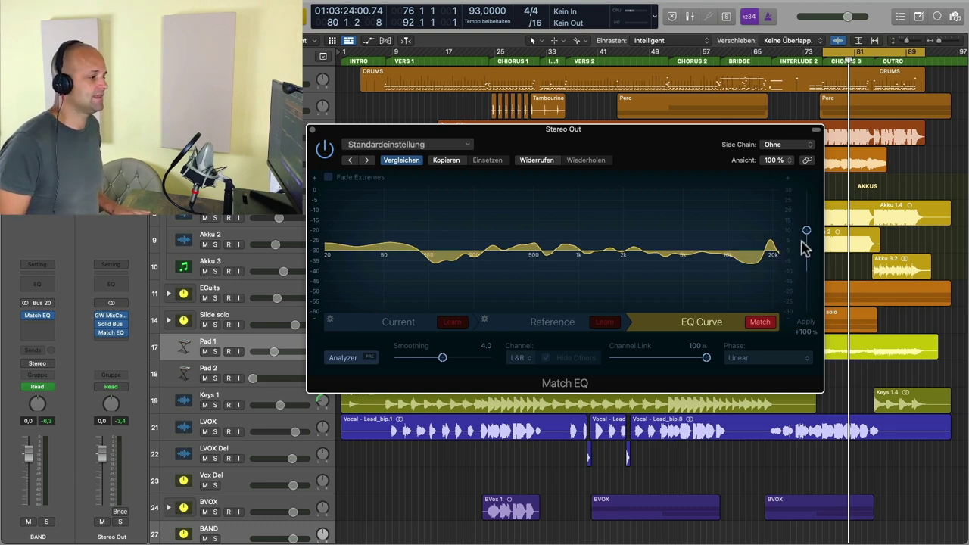
left_click_drag(807, 232, 807, 274)
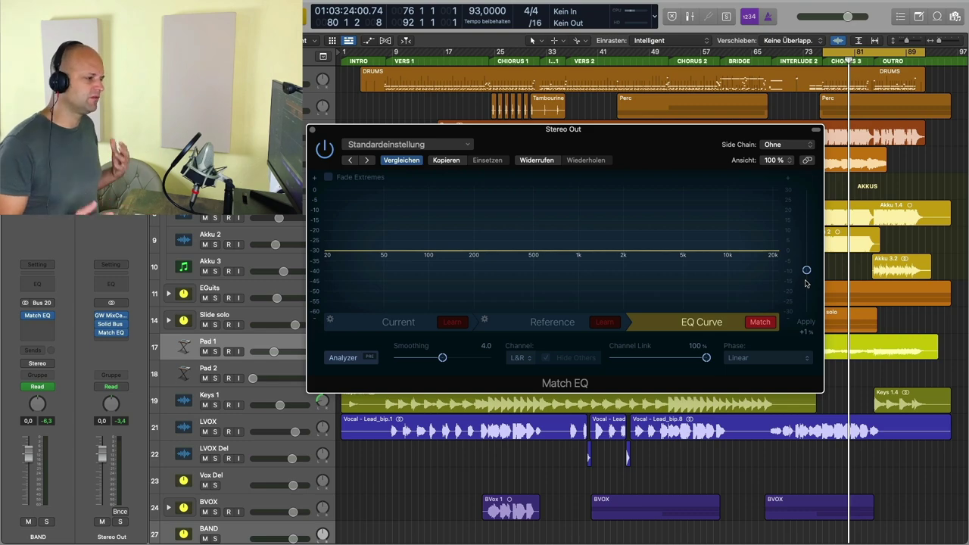
key("space")
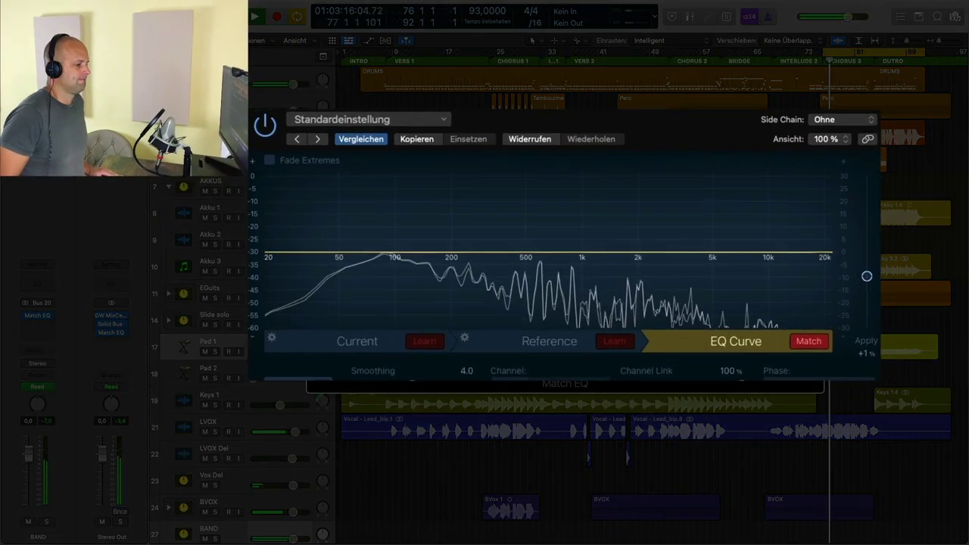
left_click_drag(846, 275, 863, 235)
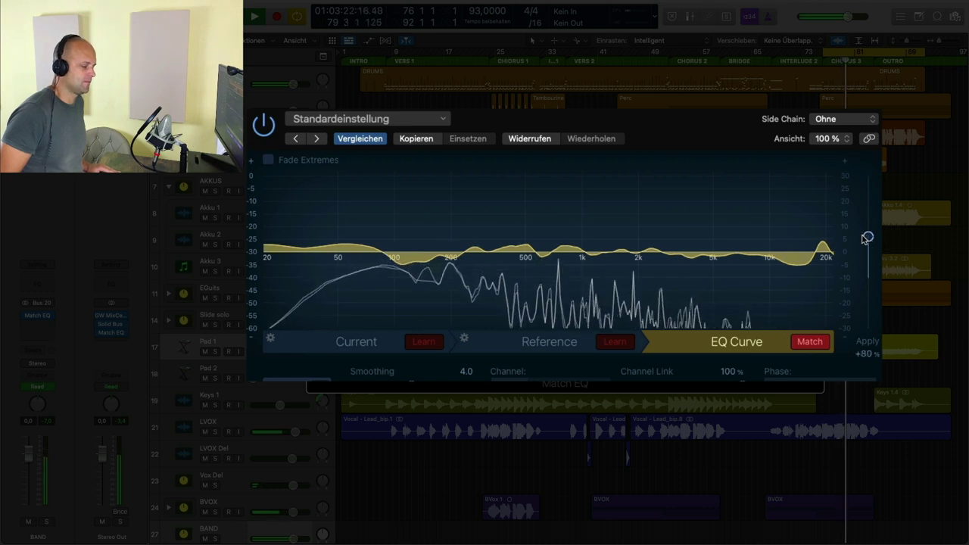
Compare the playing mix with Match EQ bypassed and enabled again
left_click(264, 125)
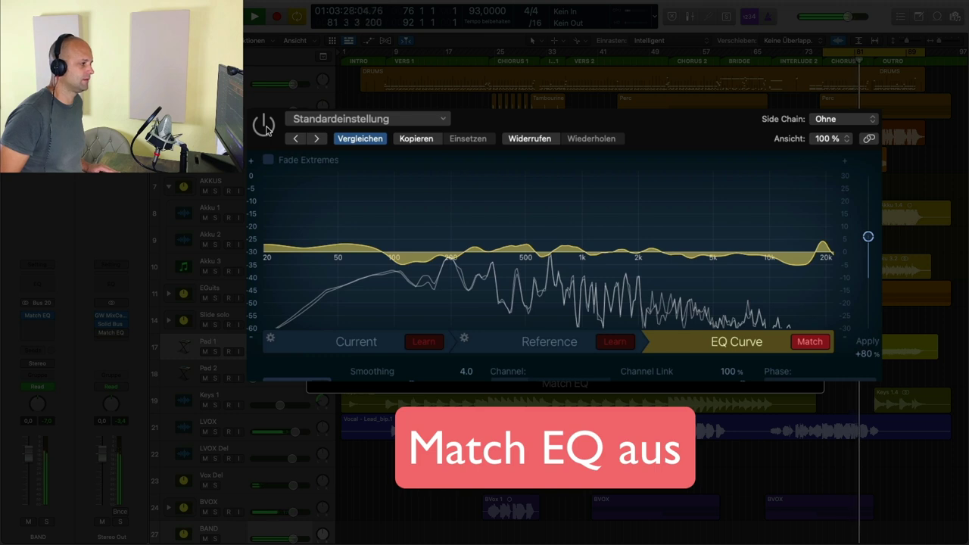
left_click(265, 126)
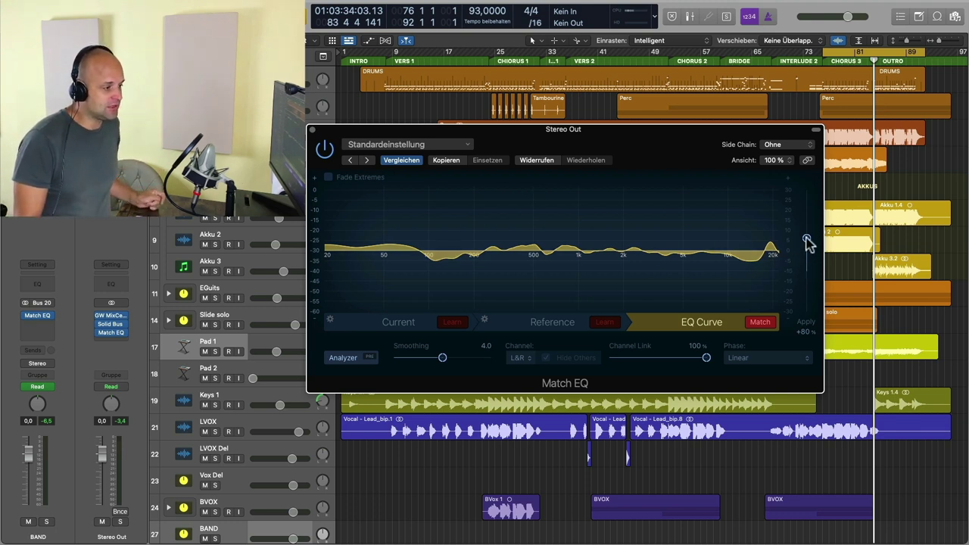
Try Fade Extremes on the EQ curve, switch it off again, and reduce the Apply amount to 41%
left_click(328, 177)
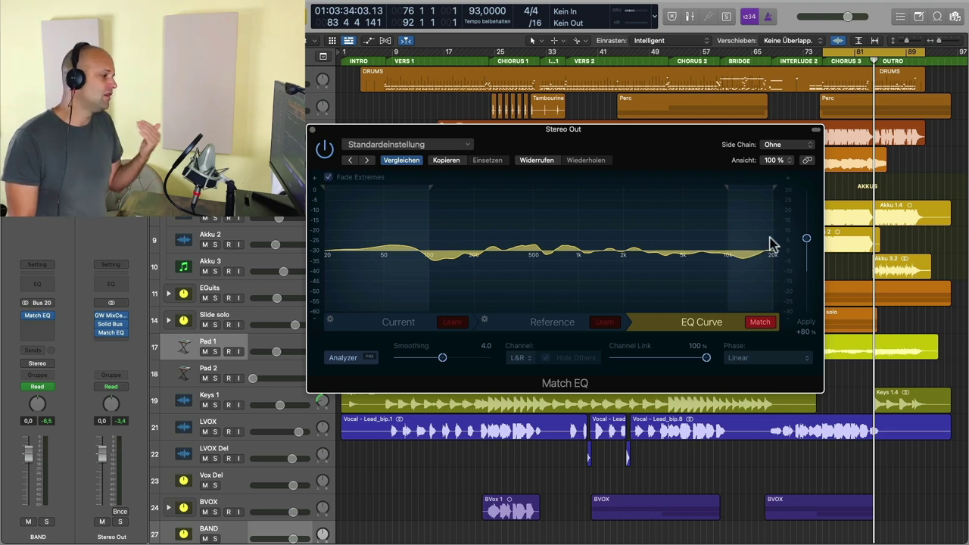
left_click(328, 177)
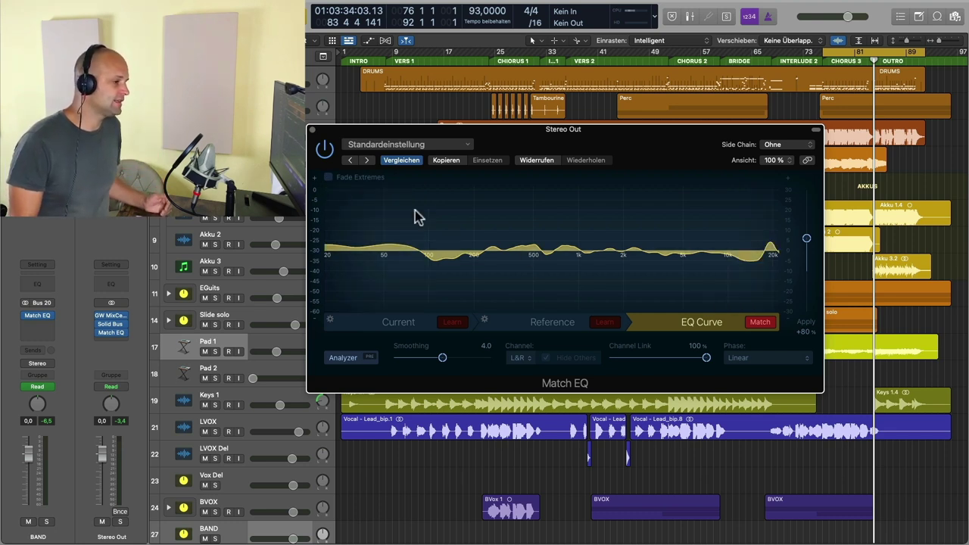
left_click_drag(808, 239, 810, 260)
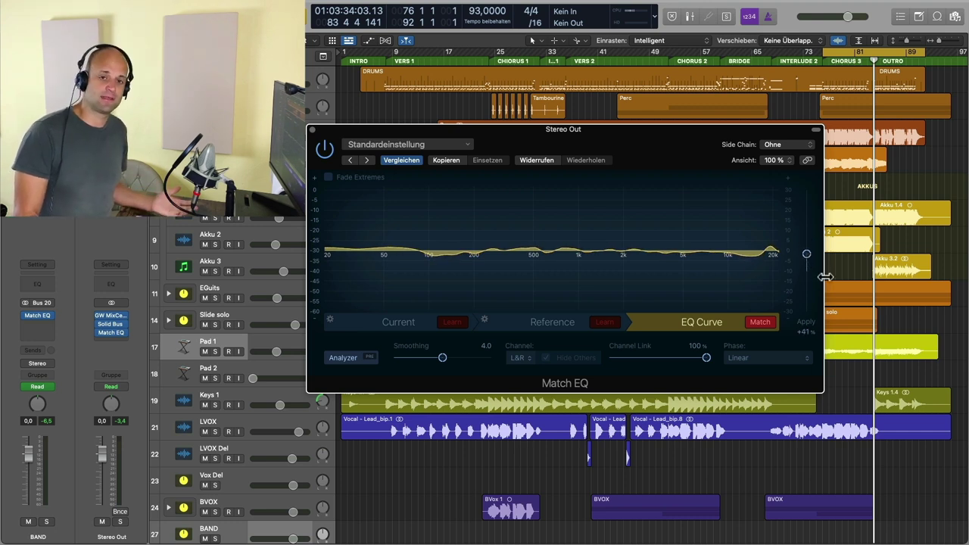
Close the Match EQ window and remove the plug-in from the Stereo Out channel
left_click(312, 129)
left_click(119, 332)
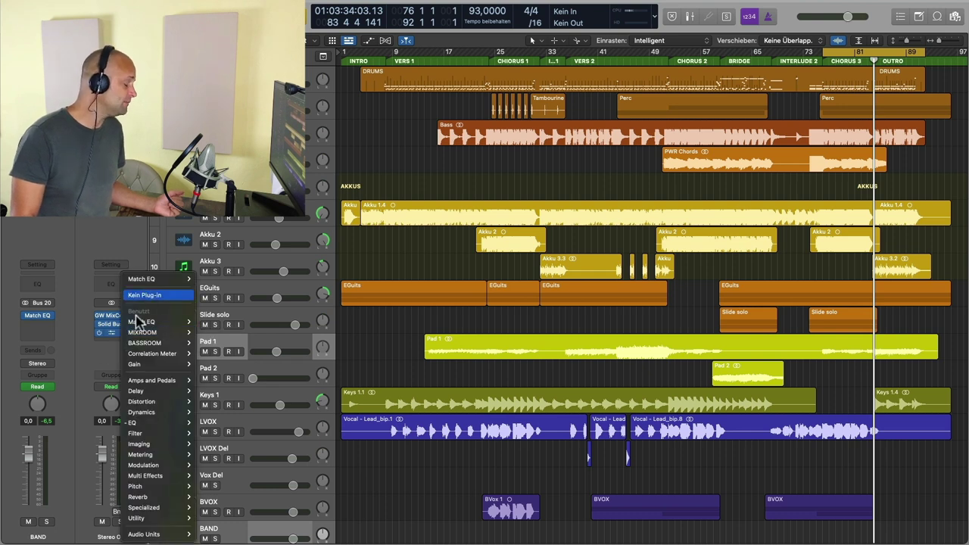
left_click(138, 278)
Insert the stereo version of BASSROOM after Solid Bus on Stereo Out and move its window fully into view
left_click(123, 344)
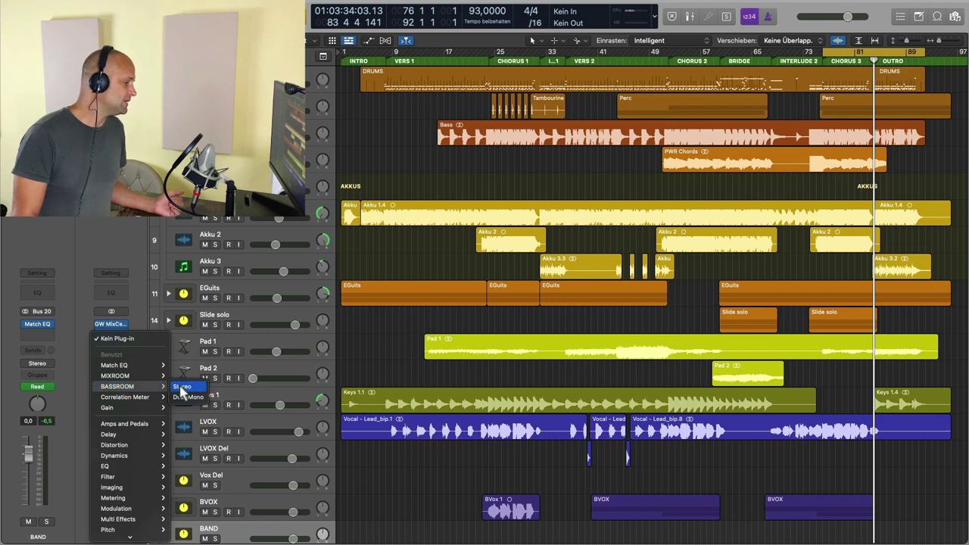
left_click(182, 392)
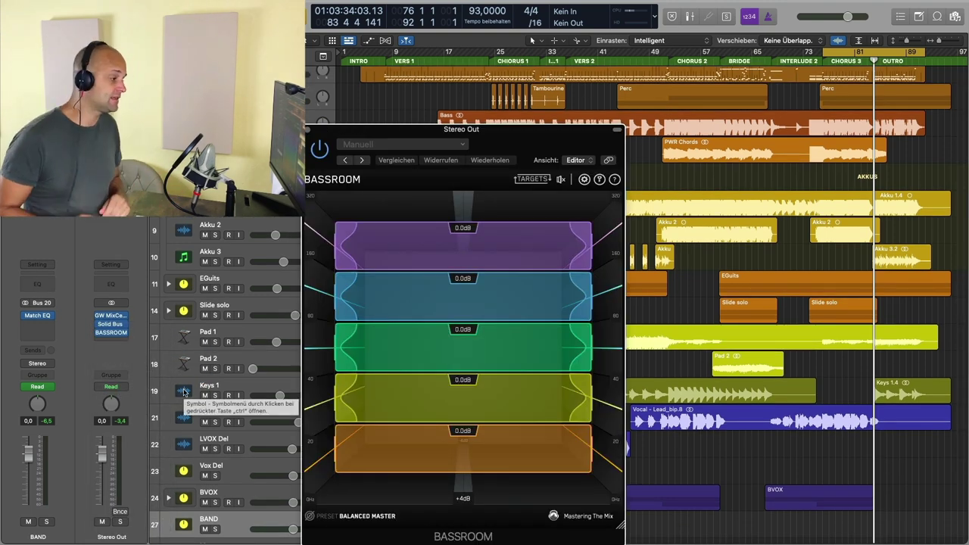
left_click_drag(545, 146, 553, 85)
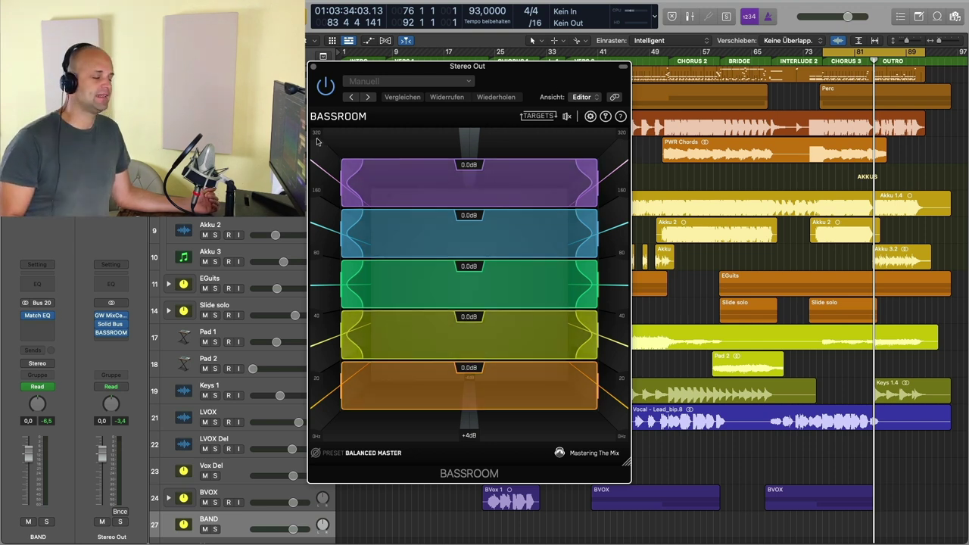
Test a gain boost on BASSROOM's highest band and load the Pop Warm target preset
left_click_drag(574, 186, 574, 174)
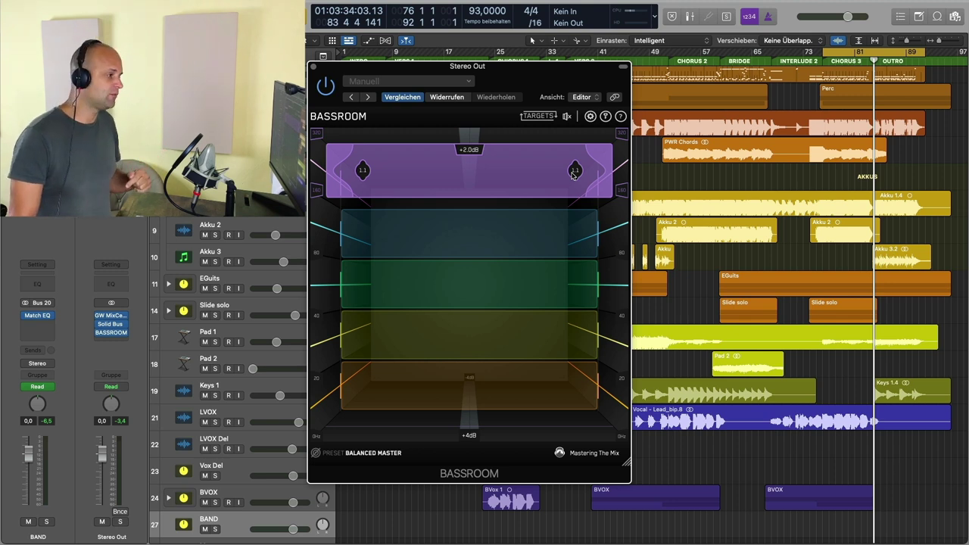
left_click(331, 454)
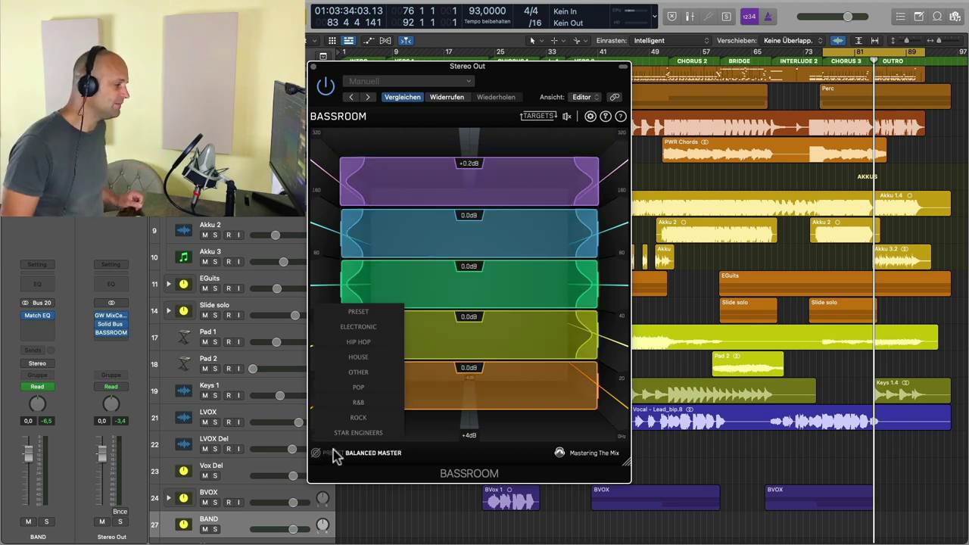
mouse_move(362, 390)
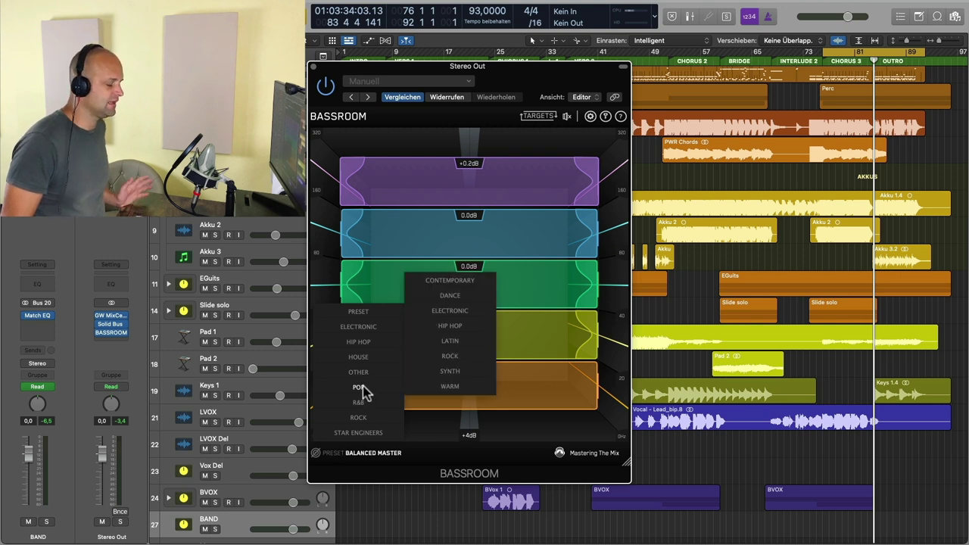
left_click(446, 387)
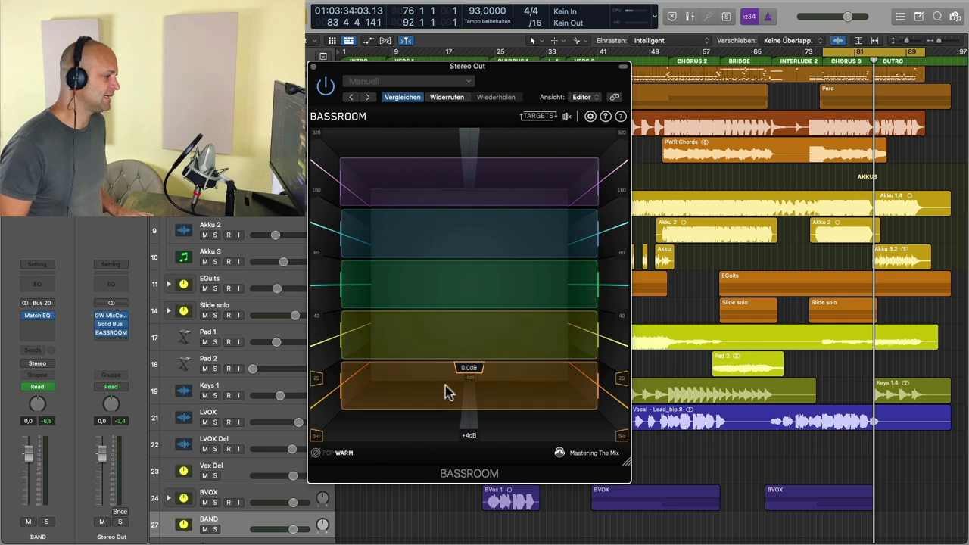
During playback, set BASSROOM's bands from highest to lowest to -0.6, +0.6, +4.0, +4.0 and +3.6 dB, and close its window
key("space")
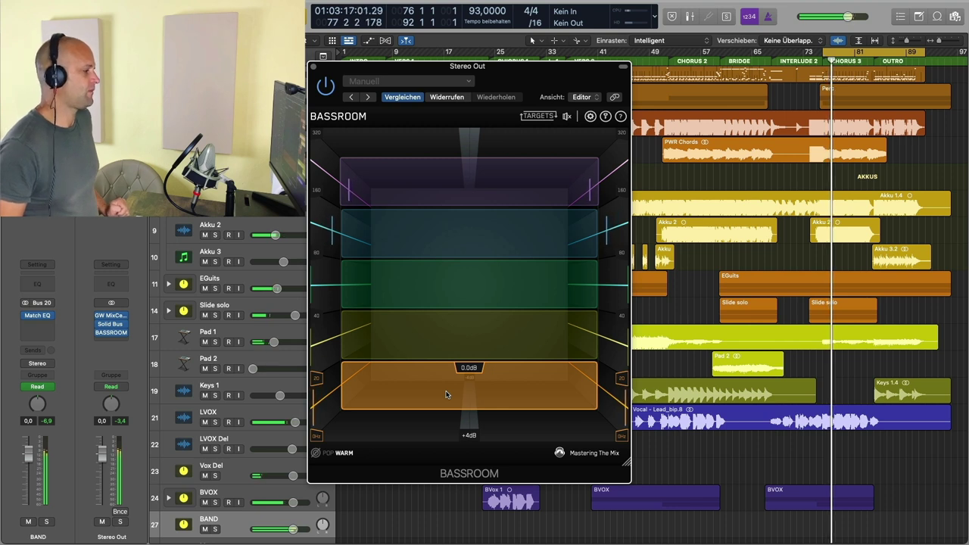
left_click_drag(447, 395, 447, 365)
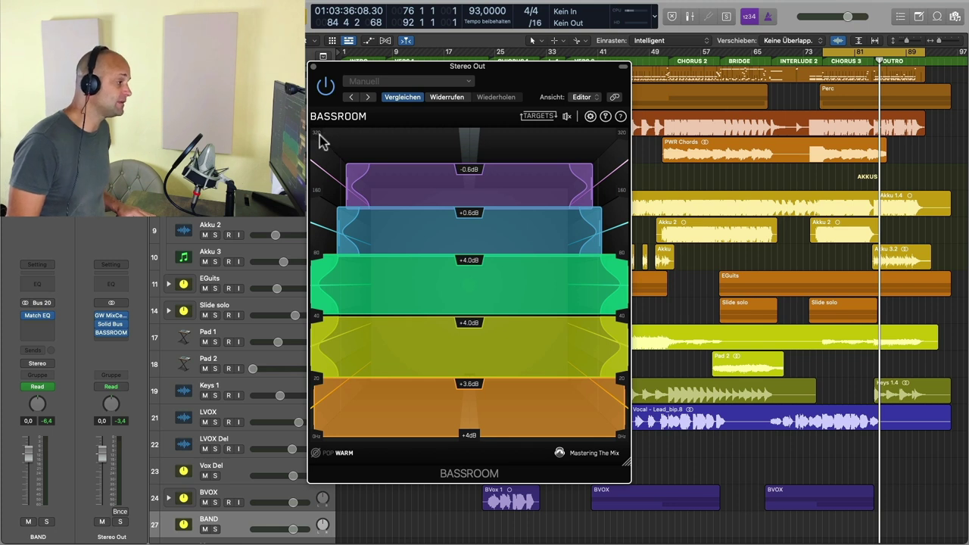
left_click(313, 66)
Insert the stereo version of MIXROOM below BASSROOM on Stereo Out and move its window up
left_click(115, 334)
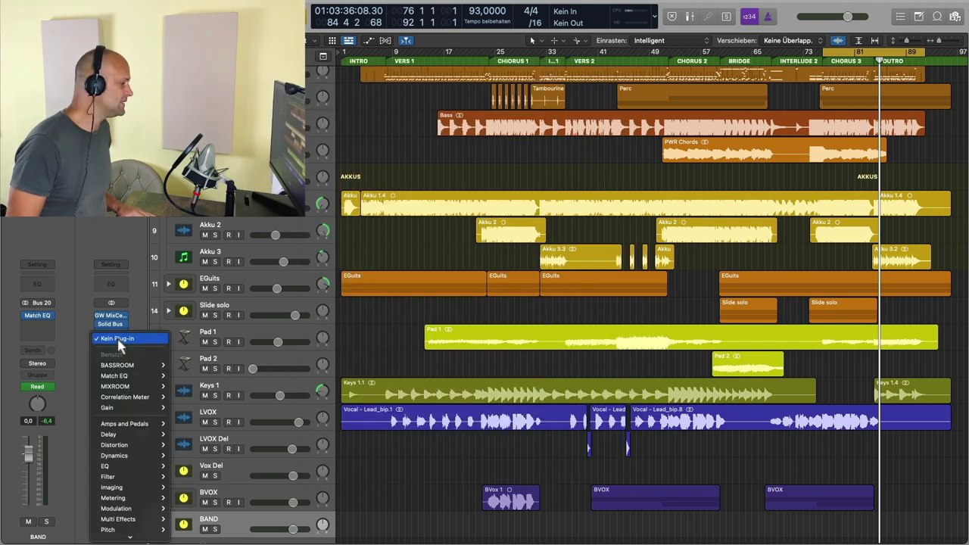
mouse_move(128, 387)
left_click(185, 391)
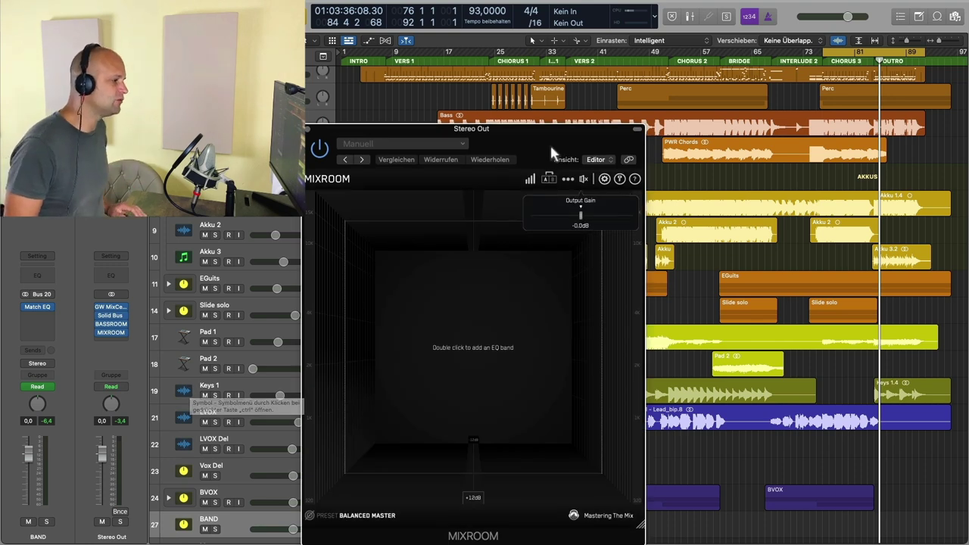
left_click_drag(551, 154, 525, 96)
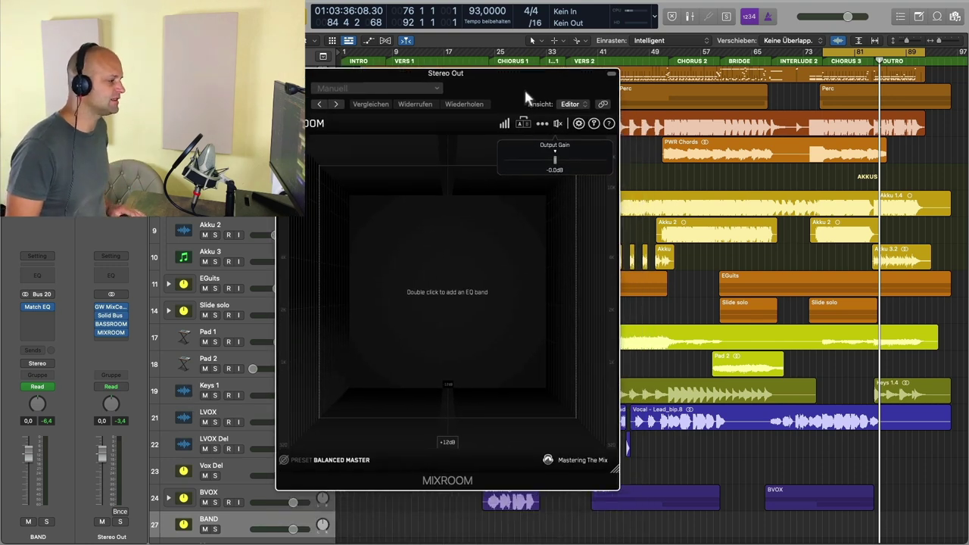
Load the Pop Warm mix/master preset in MIXROOM
left_click(302, 465)
mouse_move(370, 396)
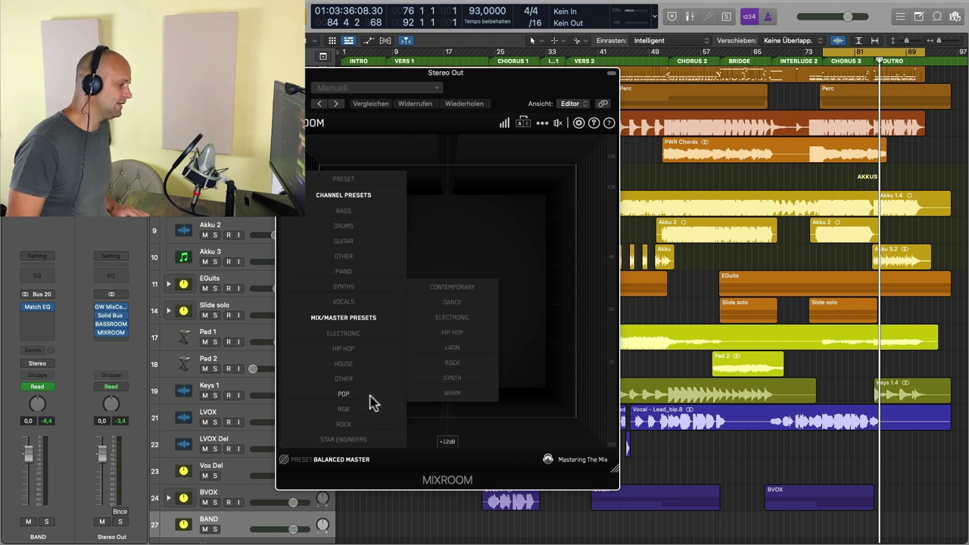
left_click(458, 394)
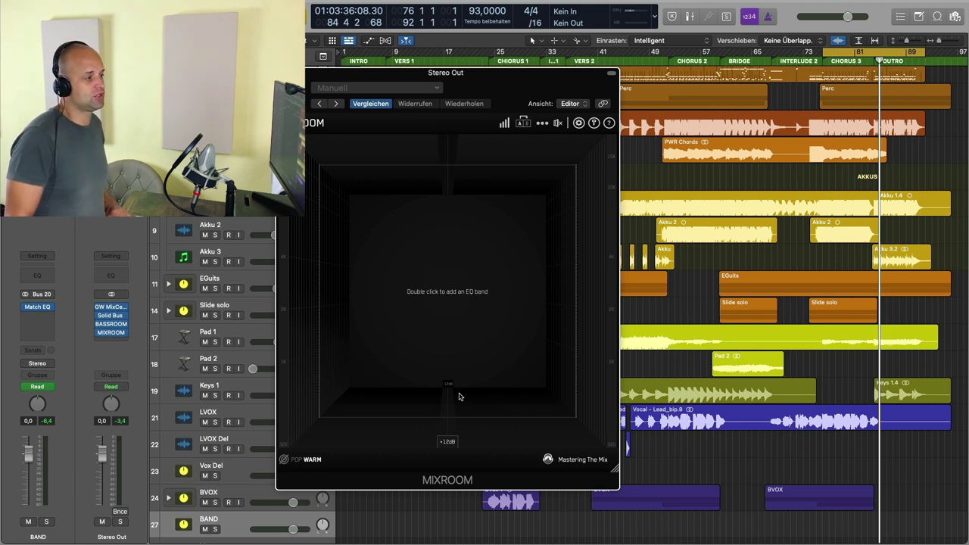
During playback, add four MIXROOM EQ bands set from highest to lowest to +4.0, -4.0, +1.3 and -1.2 dB
key("space")
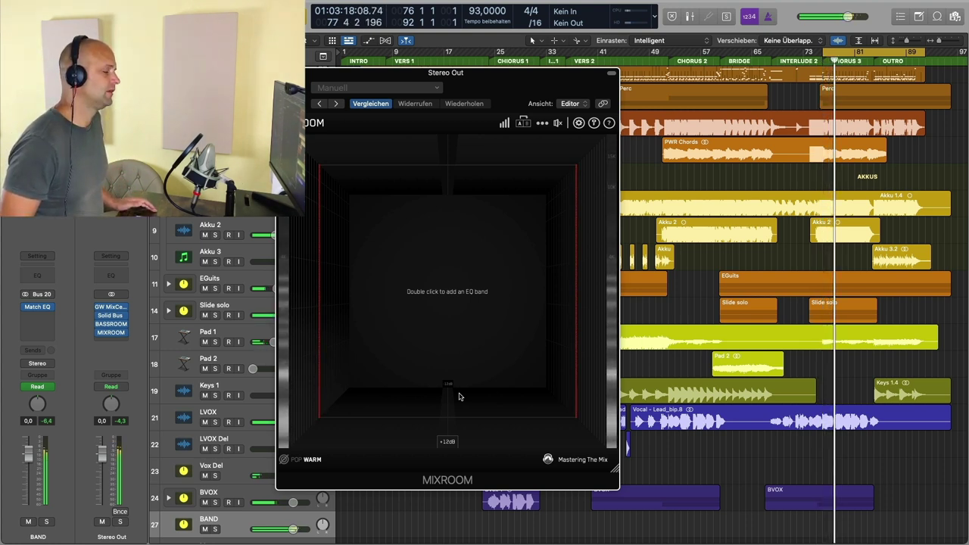
left_click(538, 151)
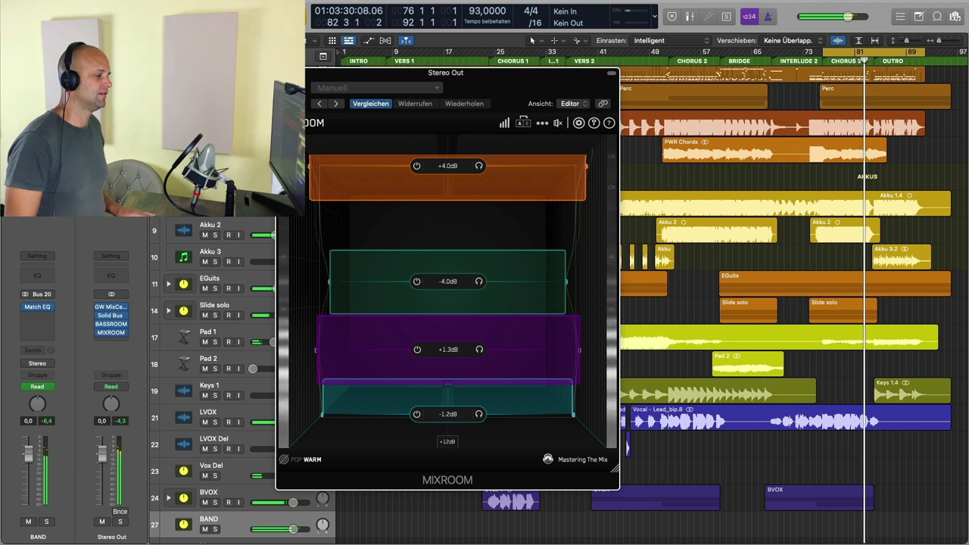
left_click(544, 340)
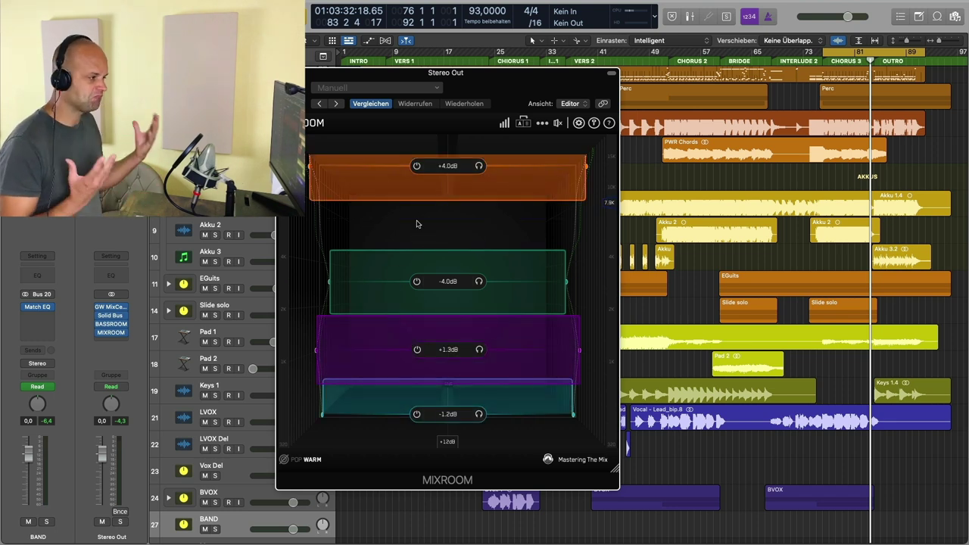
Toggle MIXROOM's bypass on and off, nudge its output gain, and close the plug-in window
left_click(559, 124)
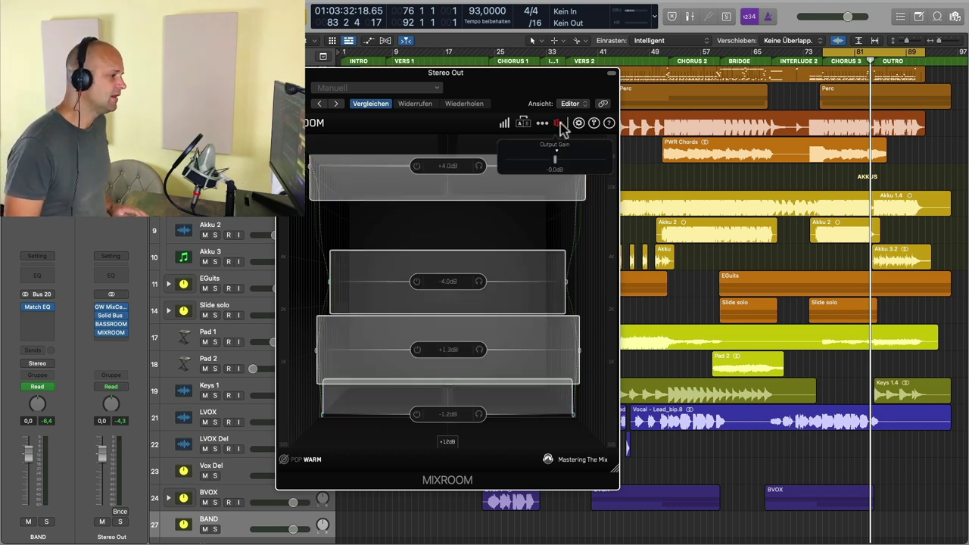
left_click(560, 123)
left_click_drag(556, 164, 558, 163)
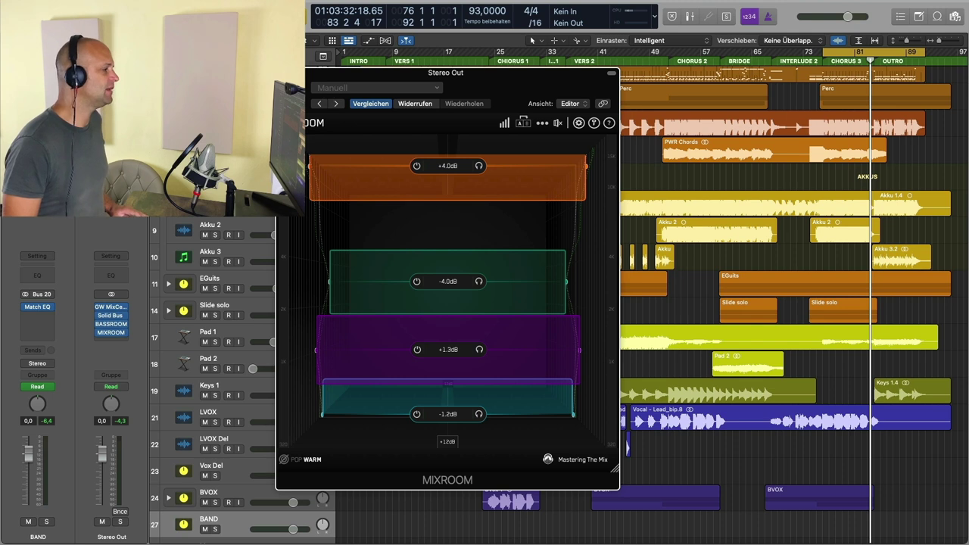
key("super+w")
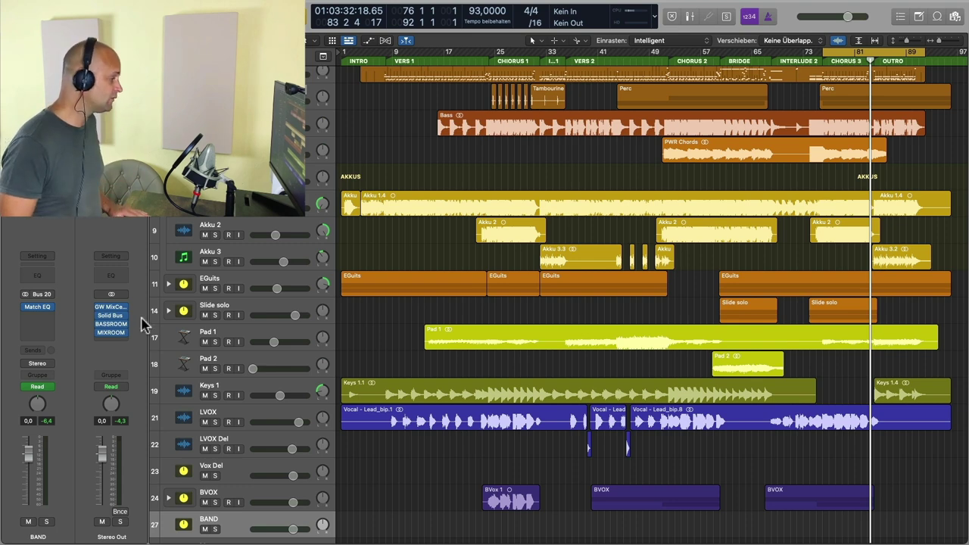
Open BASSROOM and MIXROOM from Stereo Out and arrange their windows side by side
left_click(112, 324)
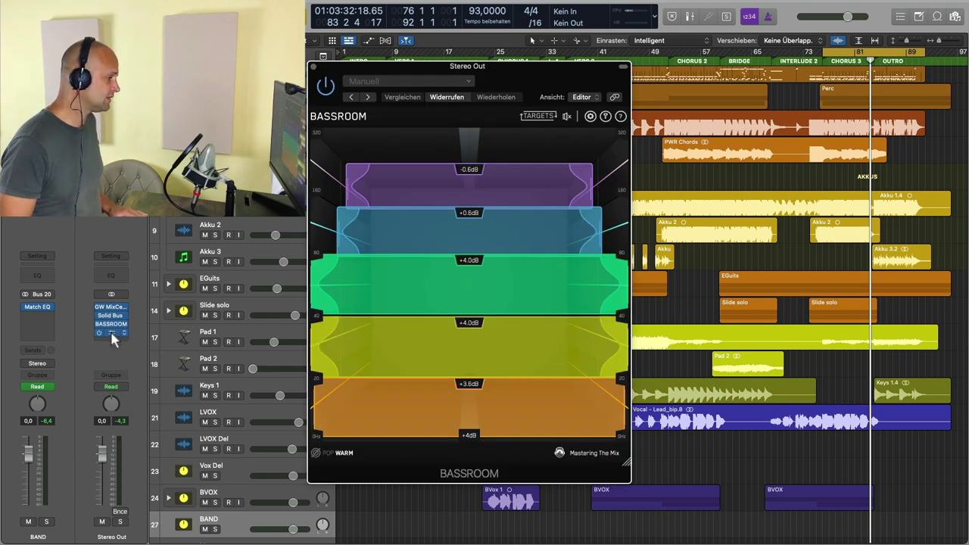
left_click(113, 333)
left_click_drag(512, 75, 848, 81)
left_click_drag(606, 75, 526, 86)
left_click_drag(874, 83, 785, 82)
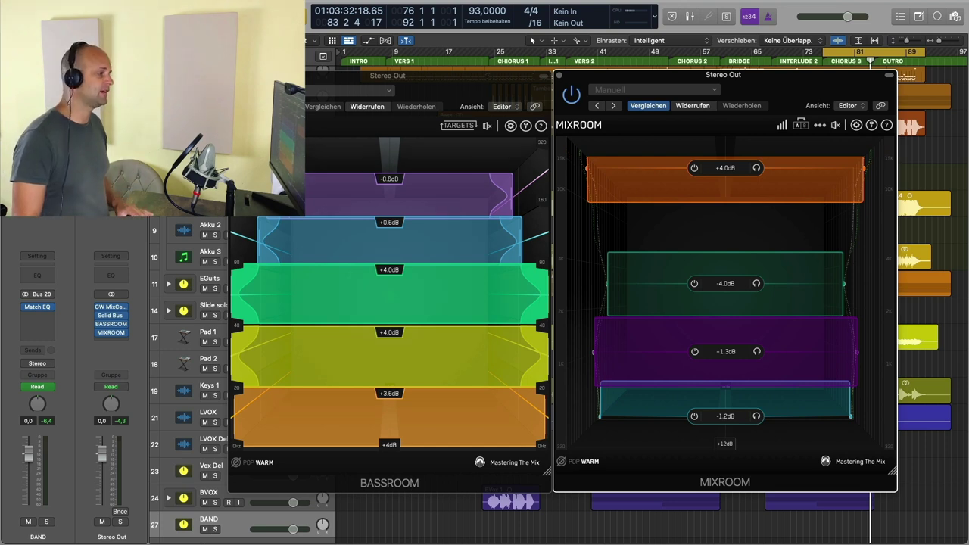
mouse_move(480, 149)
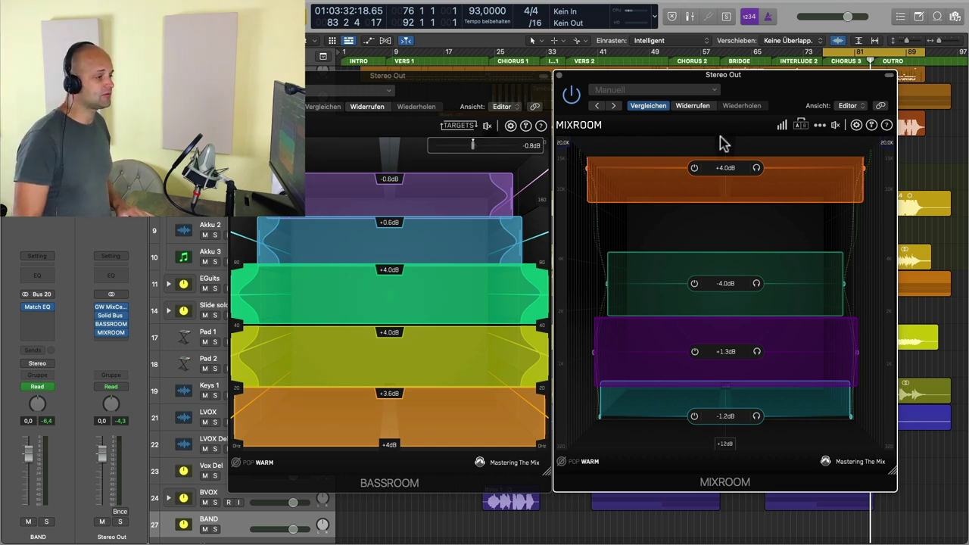
mouse_move(833, 130)
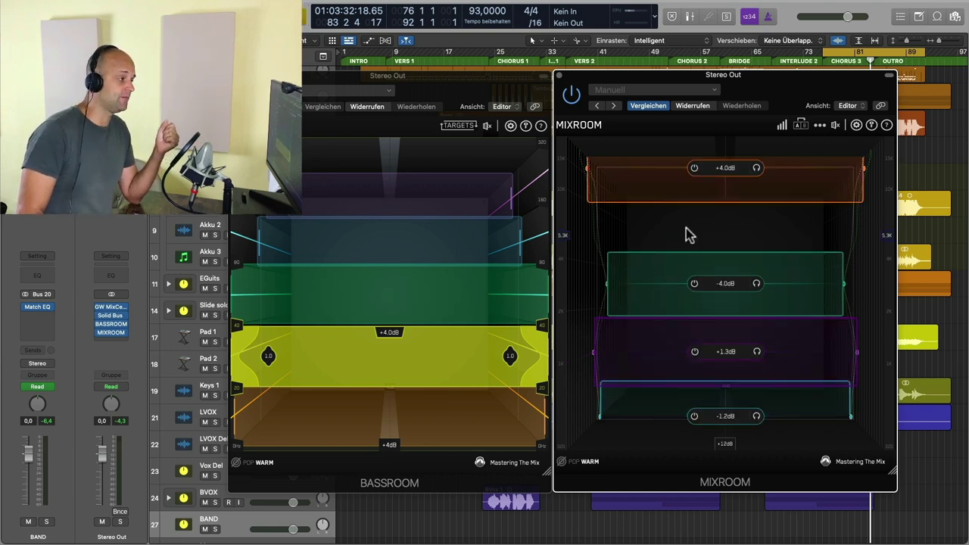
Compare the playing mix with BASSROOM and MIXROOM bypassed and enabled again, and close both plug-in windows
left_click(389, 265)
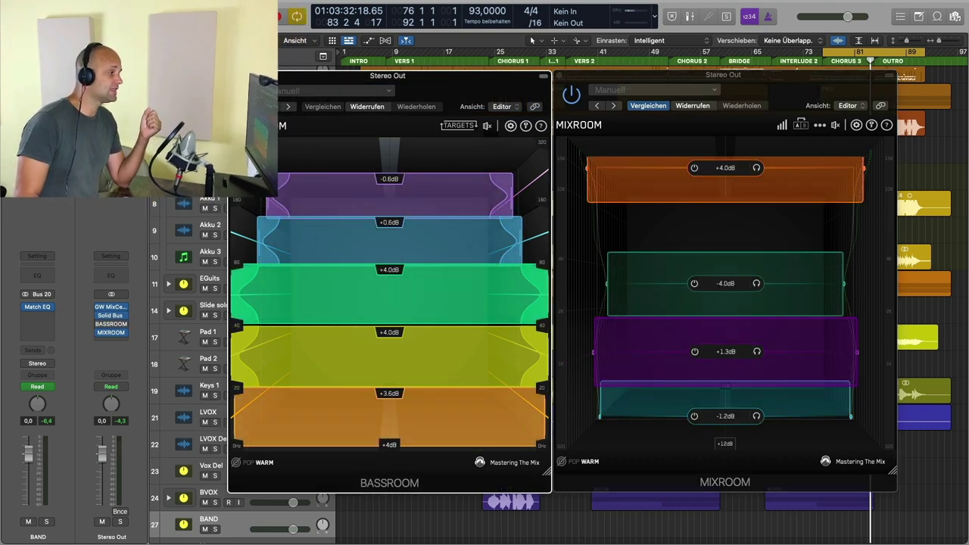
left_click(572, 92)
key("space")
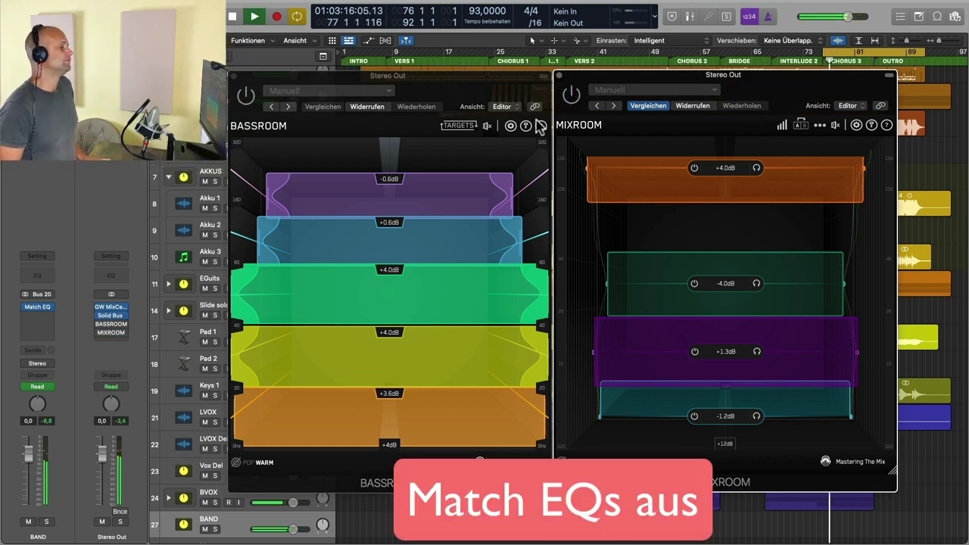
left_click(246, 96)
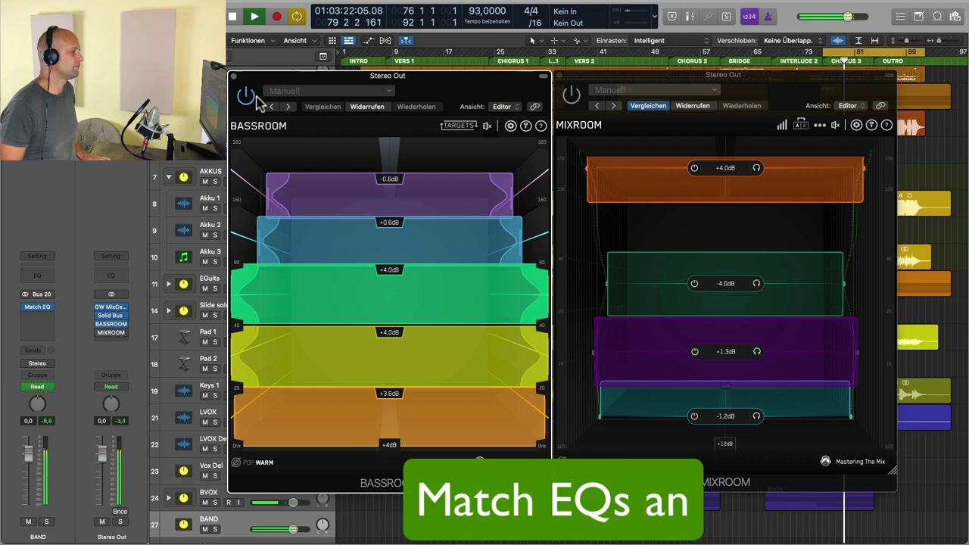
left_click(571, 94)
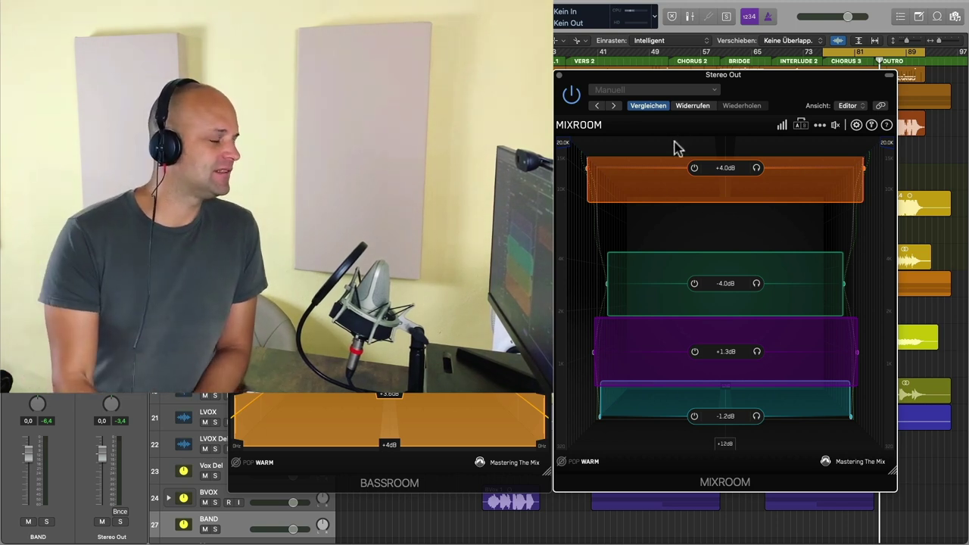
key("super+w")
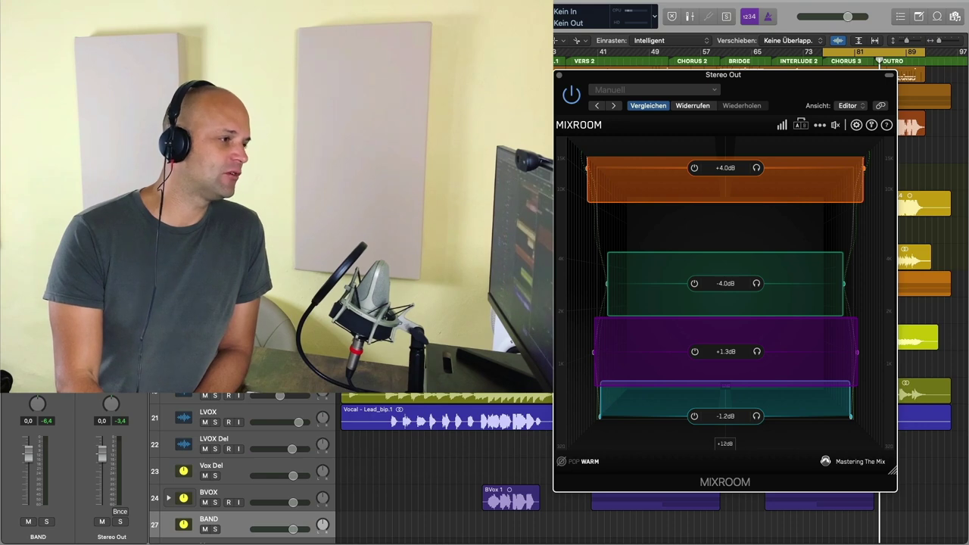
left_click(561, 76)
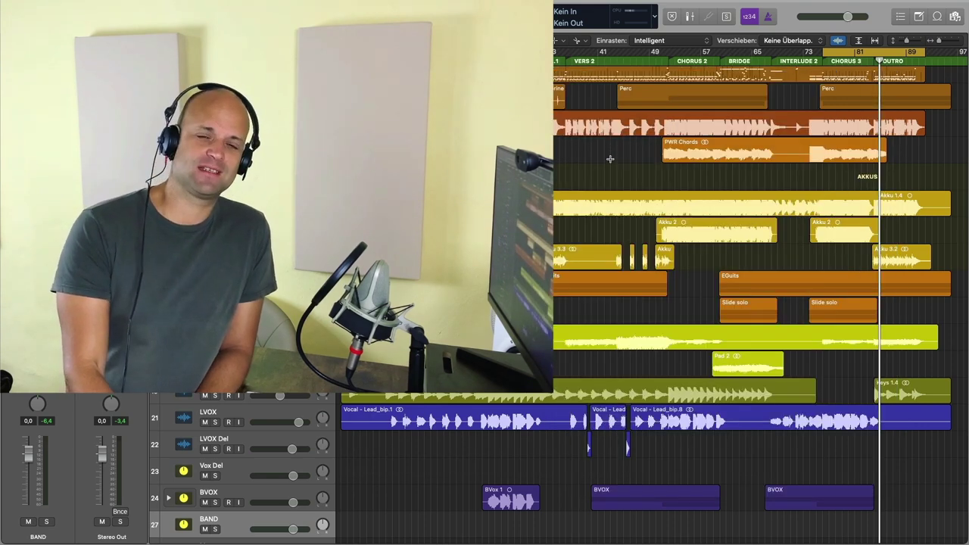